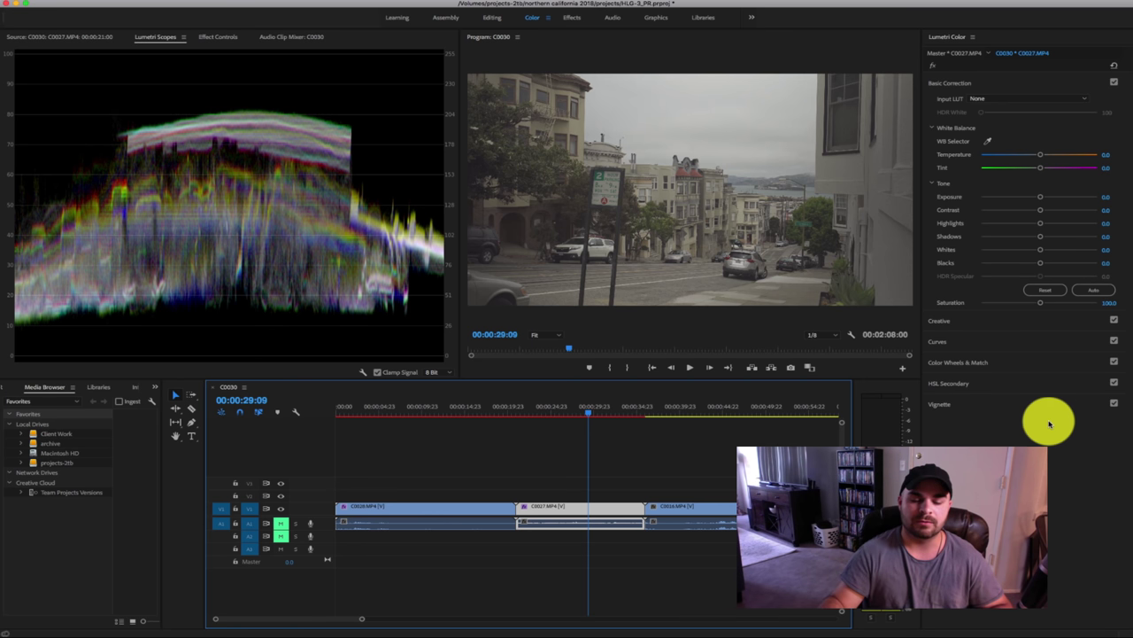
Step: Compare graded clip C0028 against ungraded C0027, parking the playhead at 00:00:30:00 in C0027
left_click(460, 411)
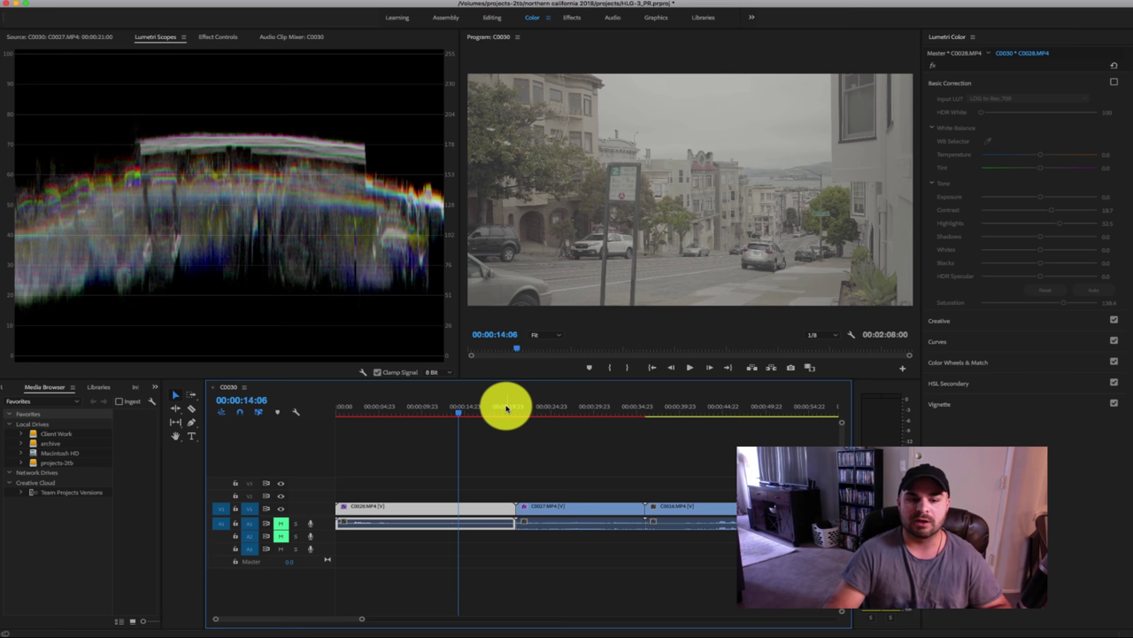
left_click(582, 413)
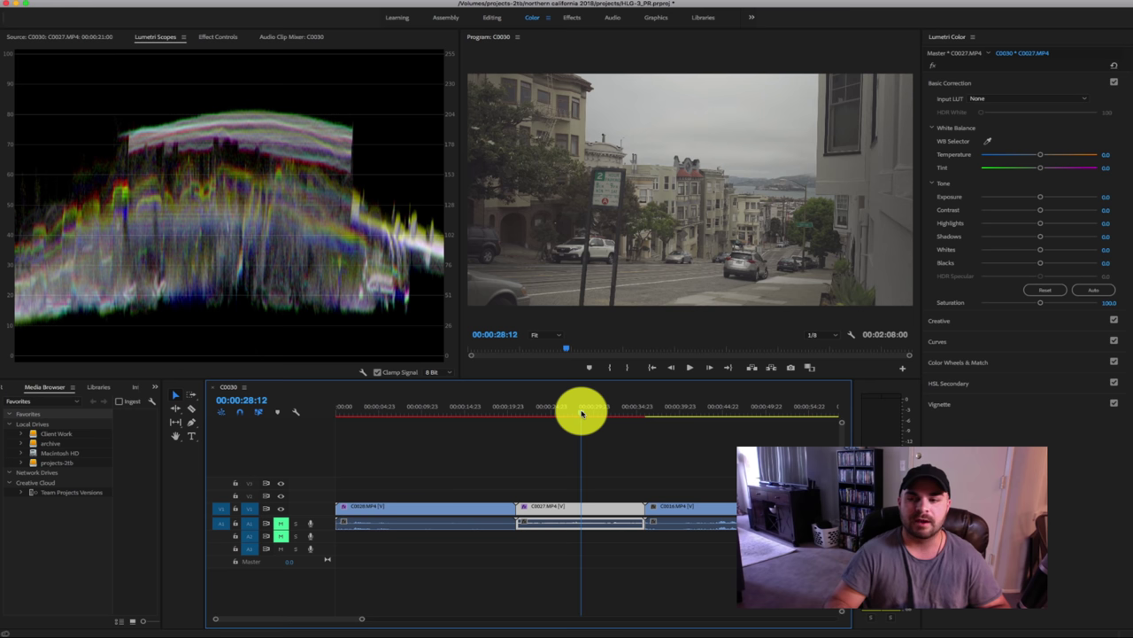
mouse_move(581, 414)
left_mouse_down()
mouse_move(603, 414)
mouse_move(580, 416)
left_mouse_up()
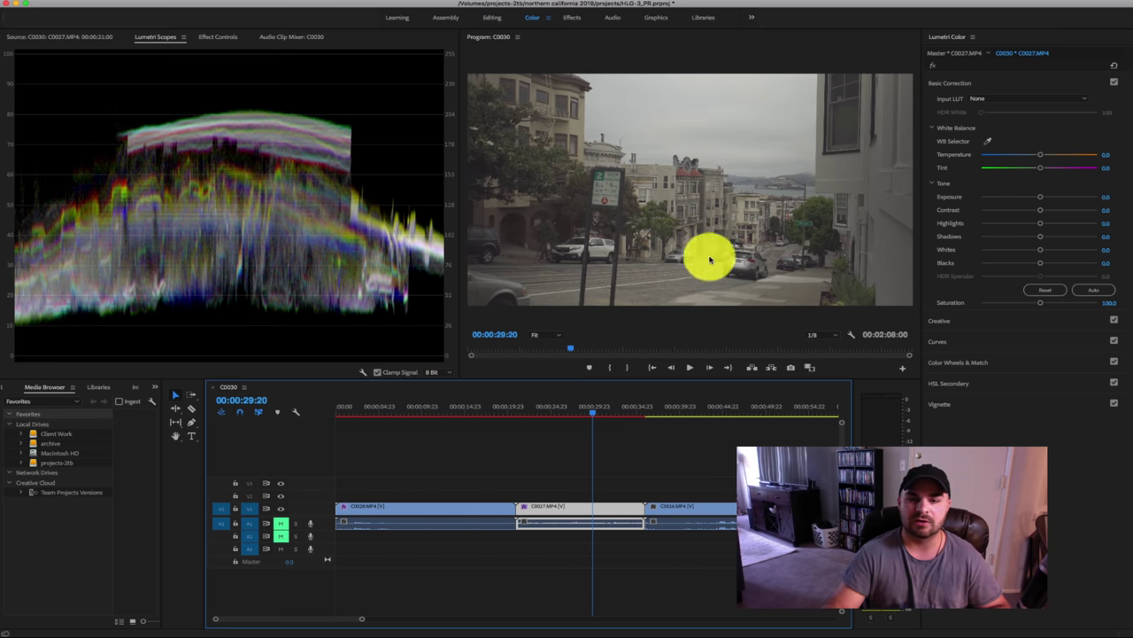
left_click_drag(592, 416, 551, 417)
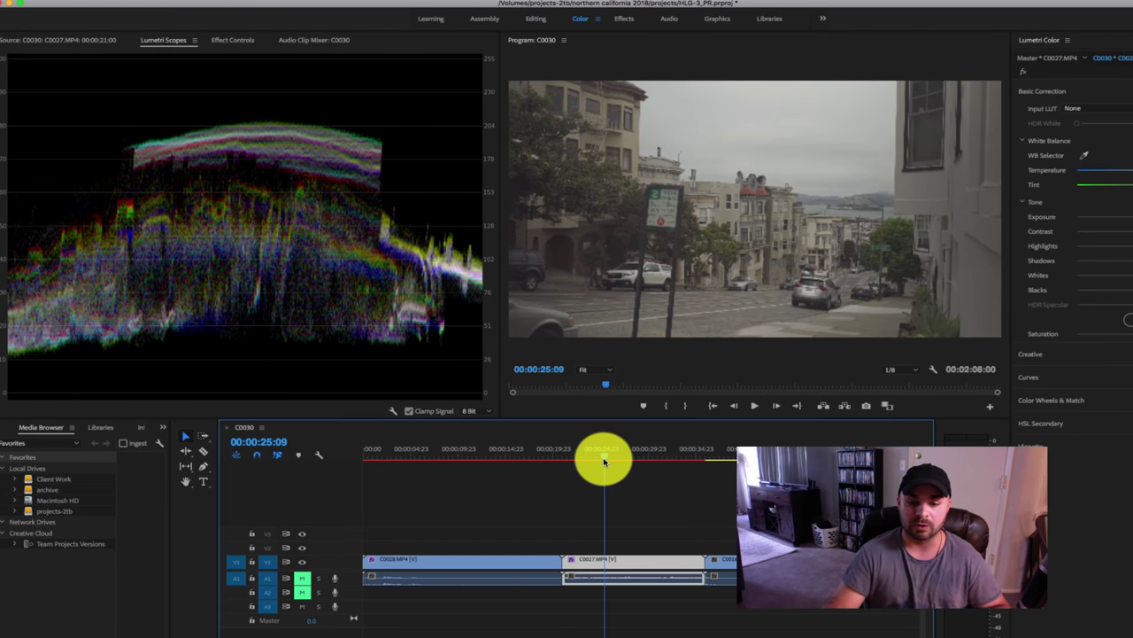
left_click_drag(603, 460, 648, 457)
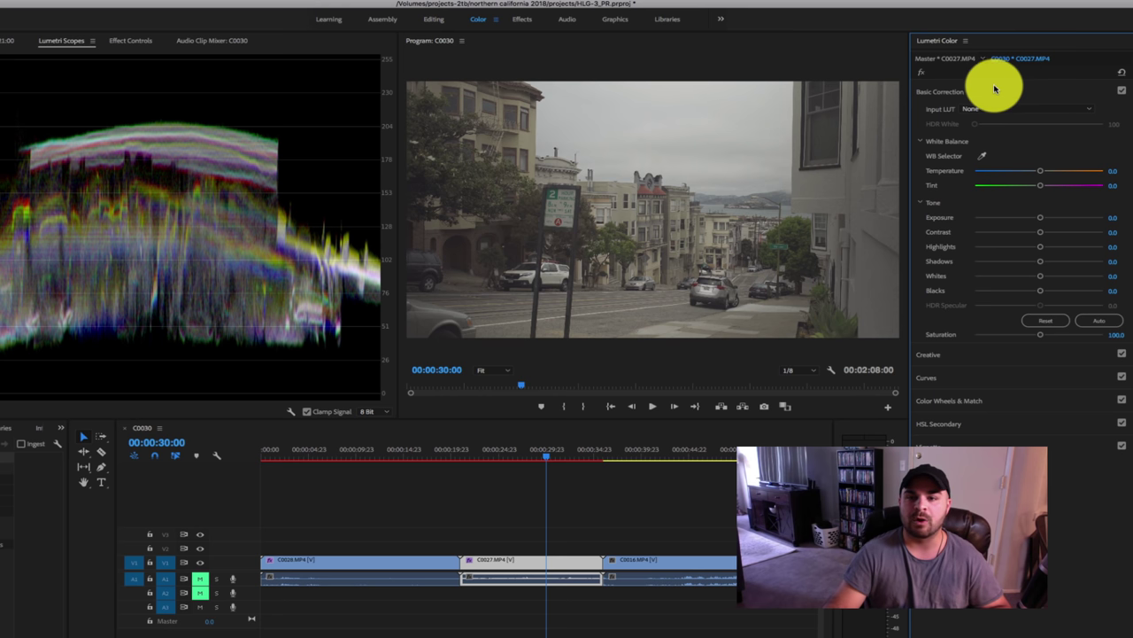
Step: Load LOG to Rec.709.cube as C0027's input LUT and raise Shadows to 35.8
left_click(1058, 110)
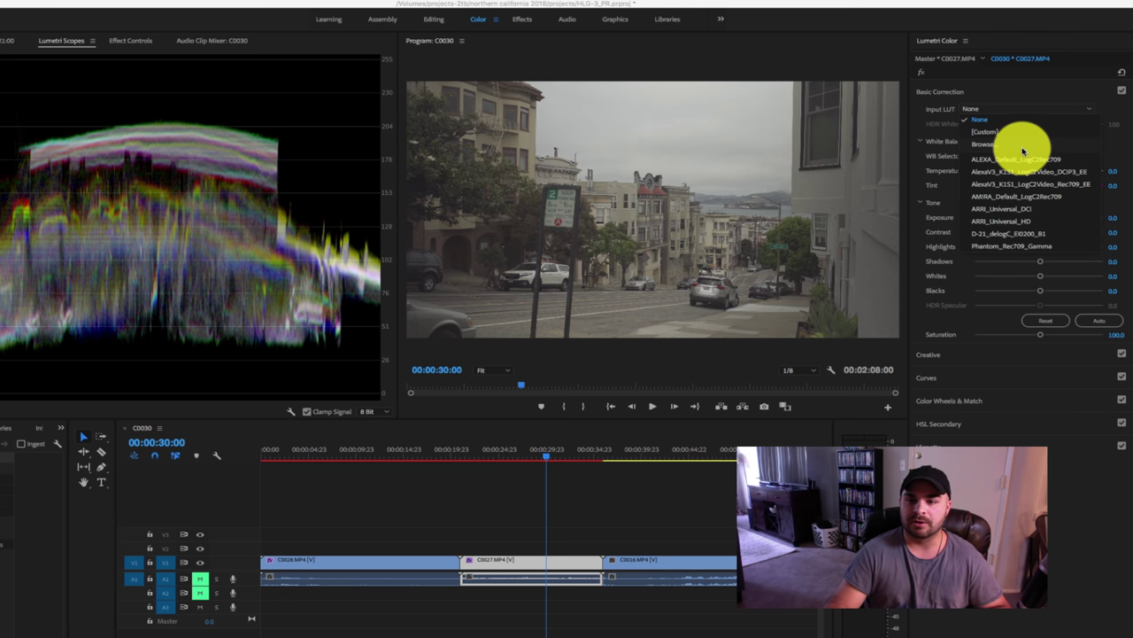
left_click(998, 145)
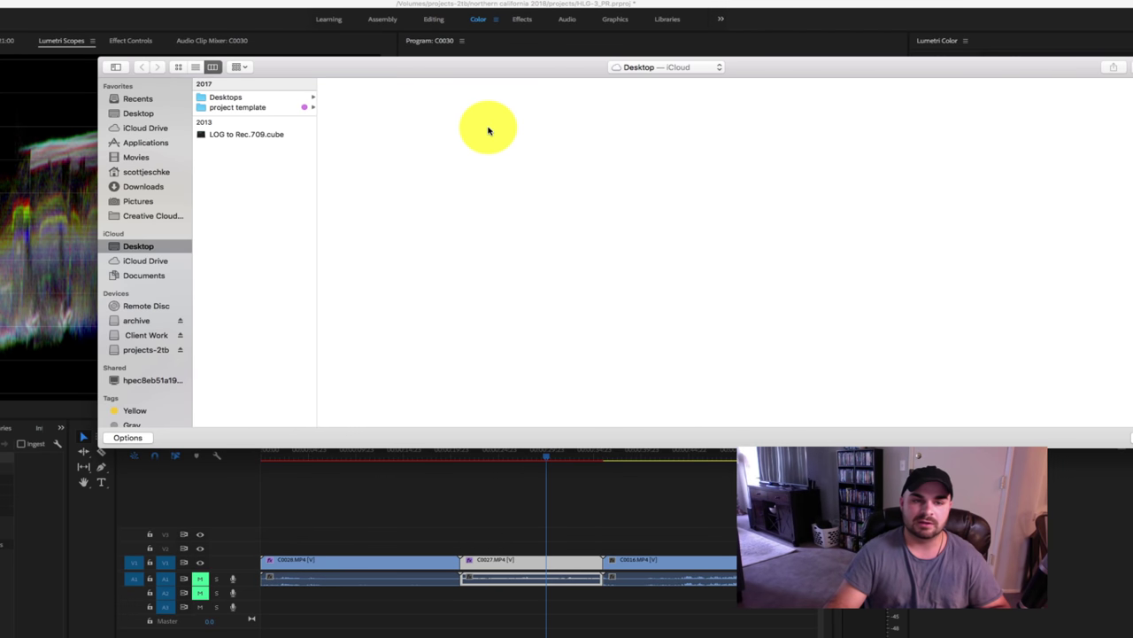
left_click(263, 135)
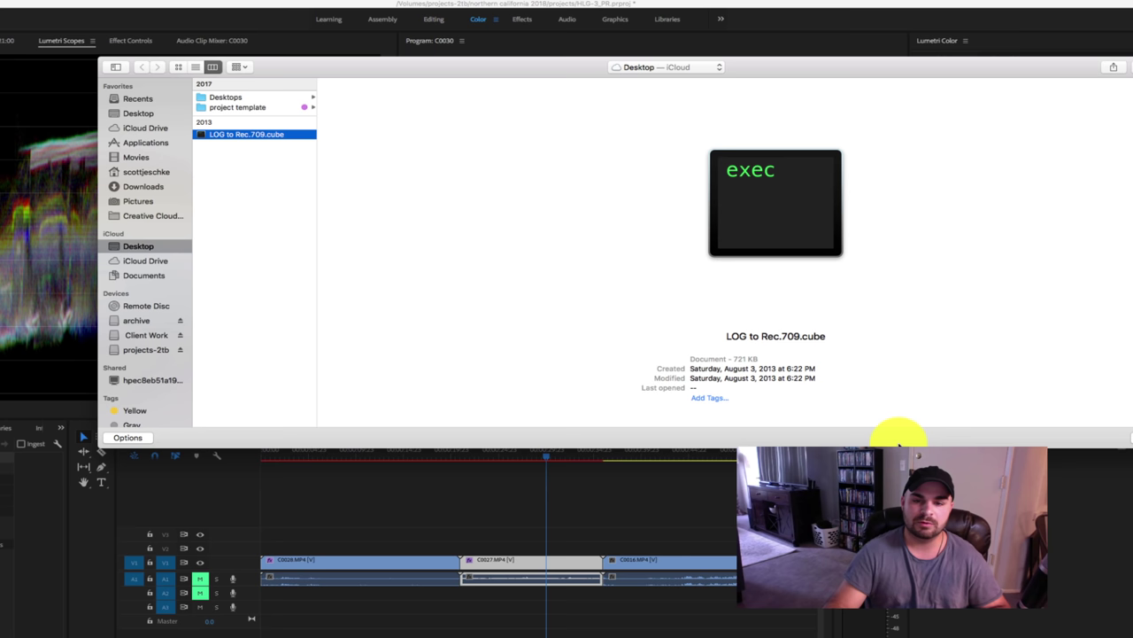
key("Return")
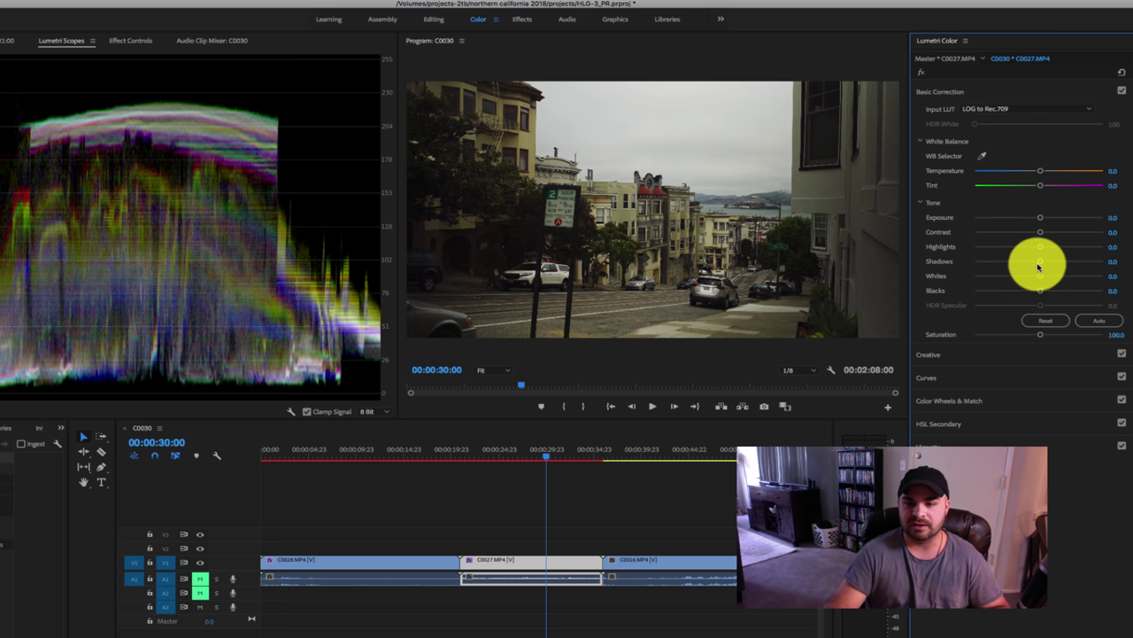
left_click_drag(1039, 267, 1064, 261)
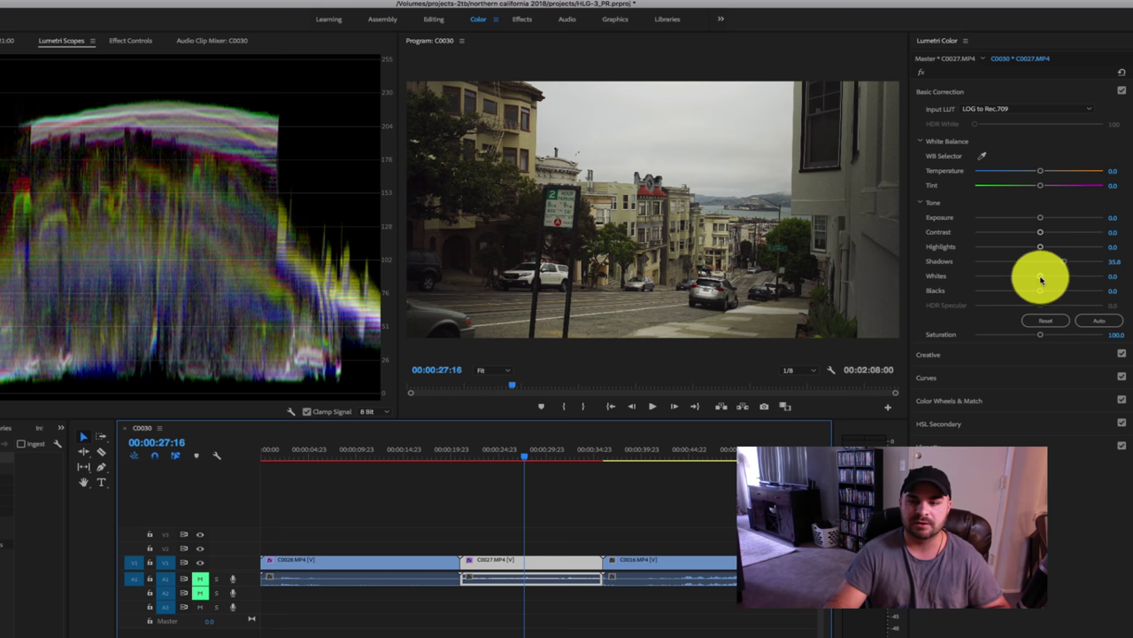
Step: Push C0027's Shadows further to 70.8 and lower Highlights via -10.4 down to -22.6
mouse_move(1063, 264)
left_mouse_down()
mouse_move(1084, 263)
mouse_move(1060, 264)
left_mouse_up()
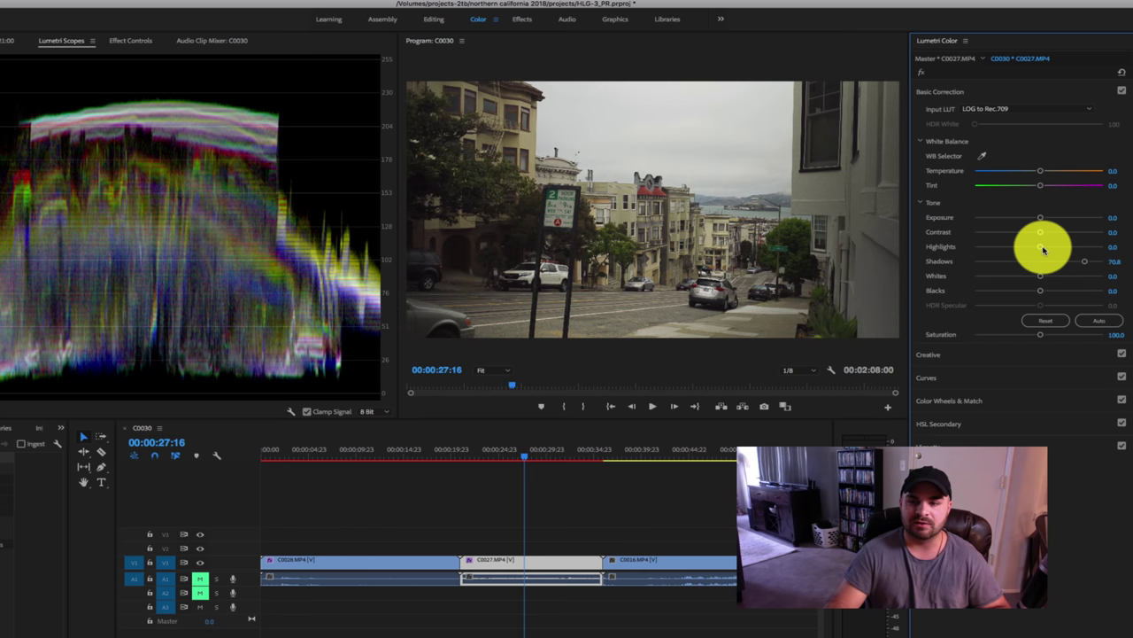
left_click_drag(1042, 247, 1031, 251)
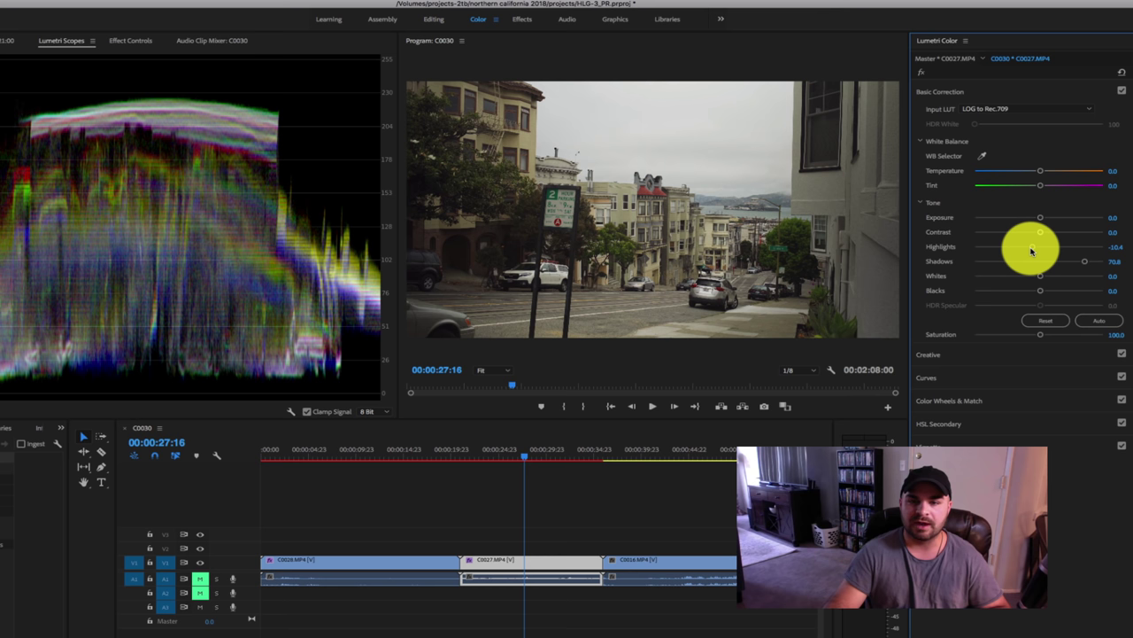
left_click_drag(1031, 250, 1026, 251)
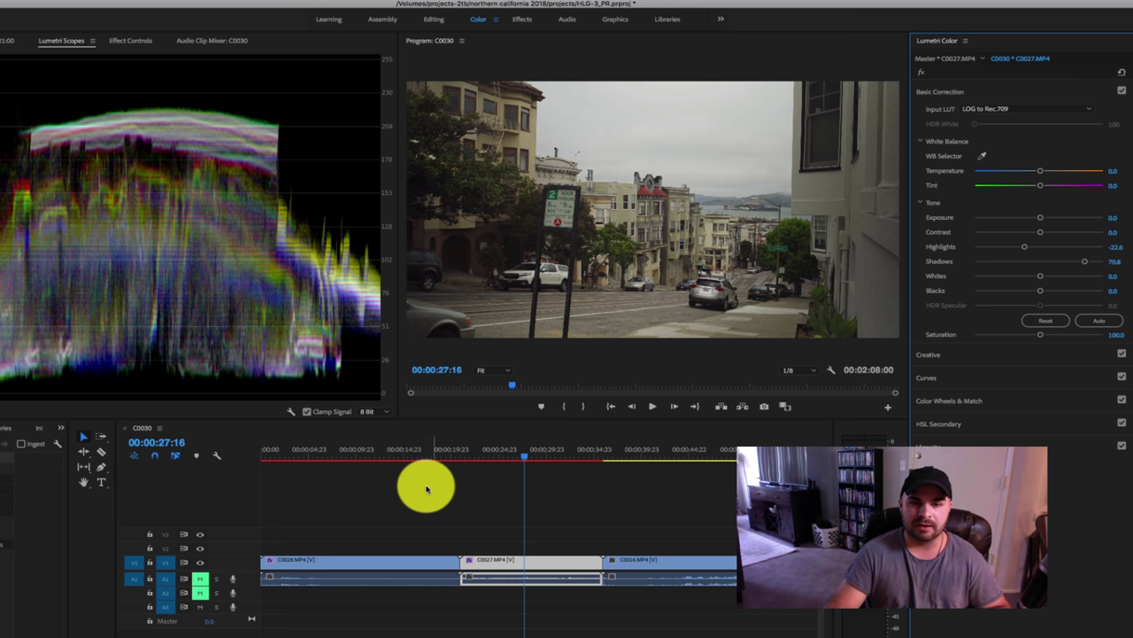
Step: Zoom the Program monitor to 200% and compare detail between clips C0028 and C0027
left_click(488, 371)
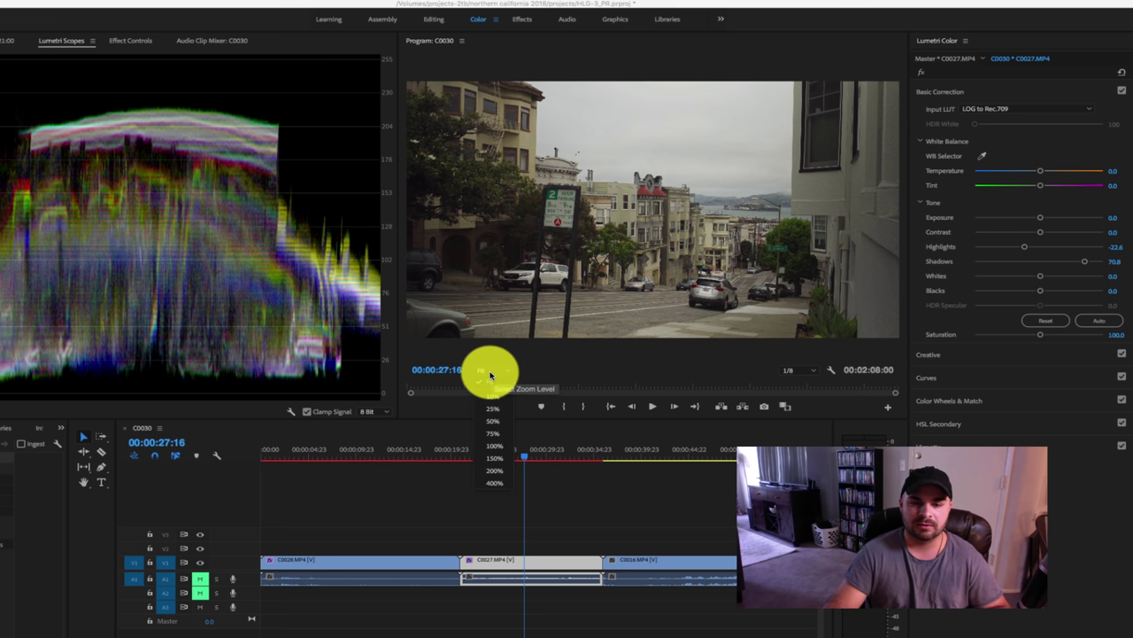
left_click(495, 470)
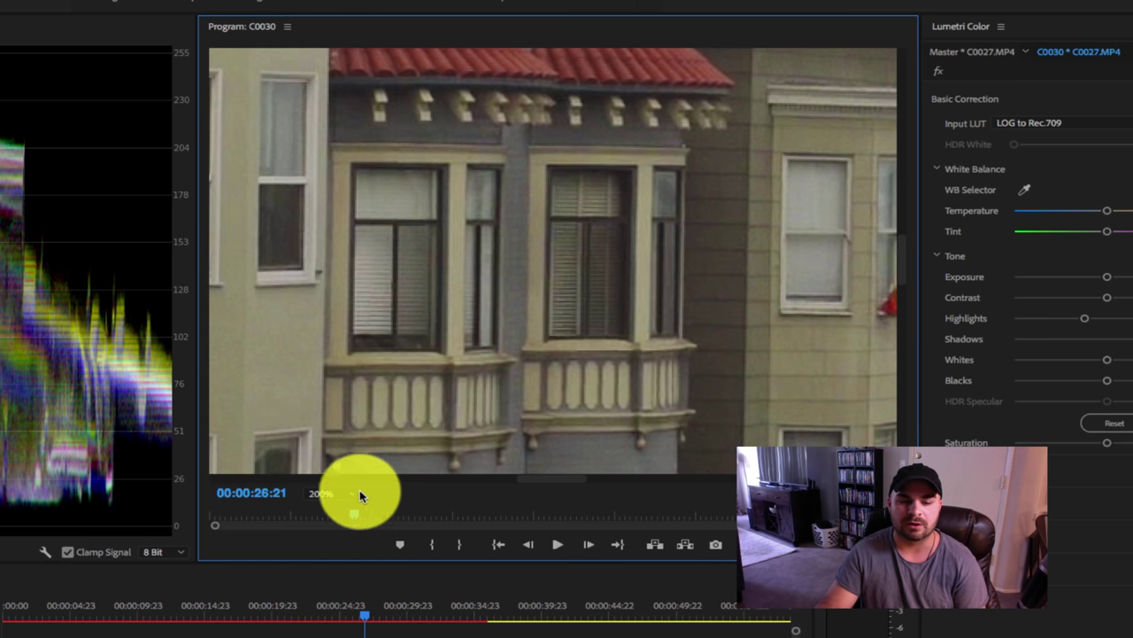
left_click(112, 617)
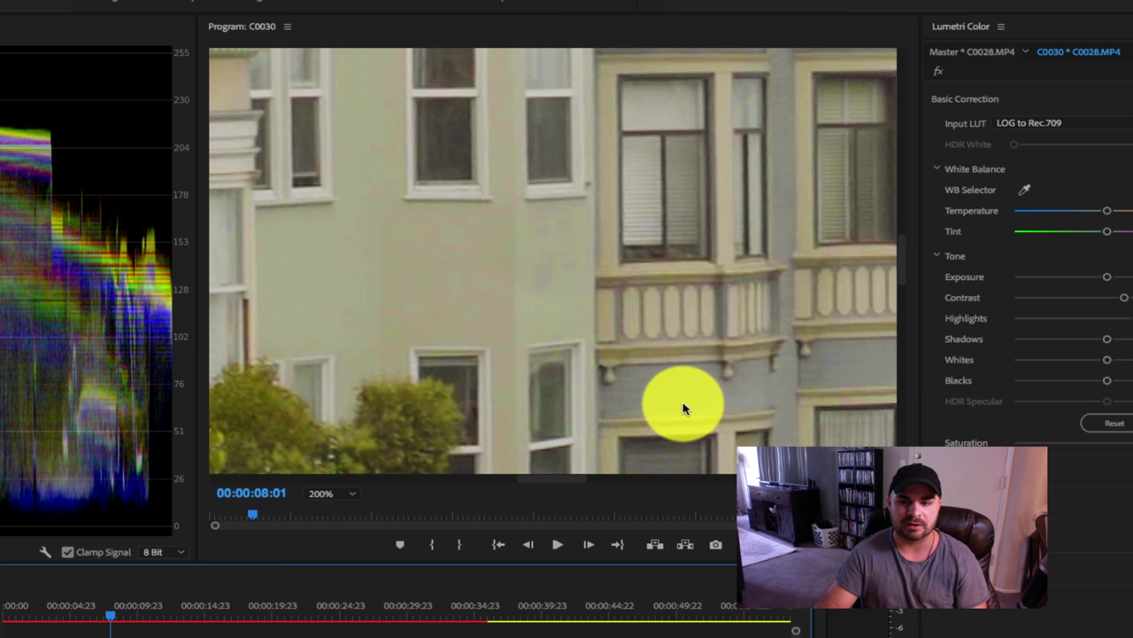
left_click(393, 614)
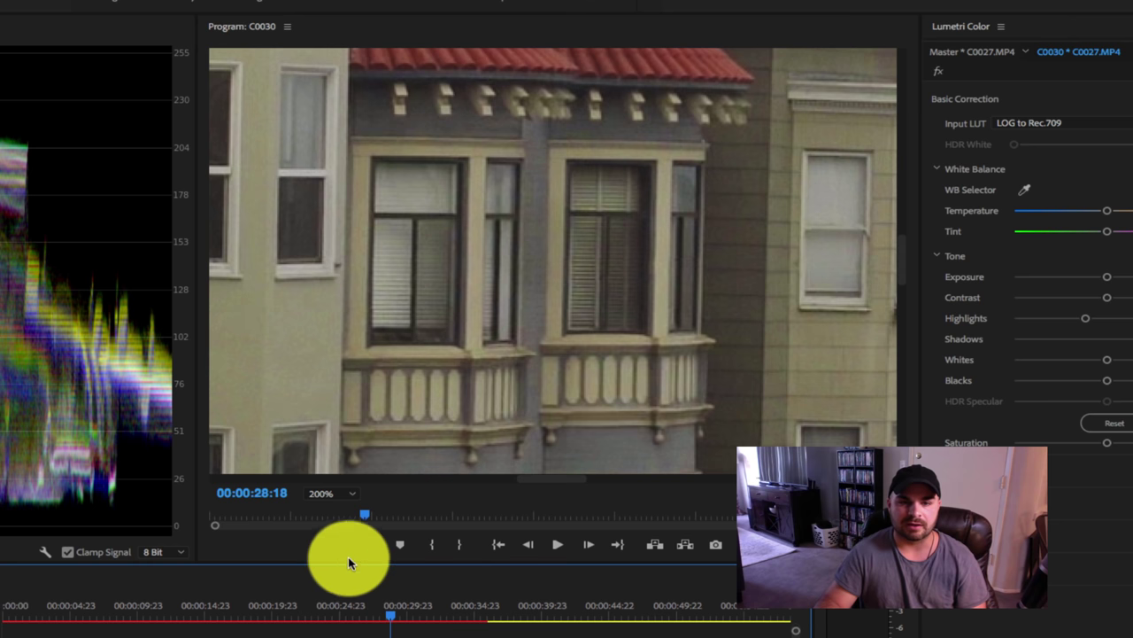
Step: Return the Program monitor zoom to Fit and move the playhead into clip C0034
left_click(335, 493)
left_click(330, 527)
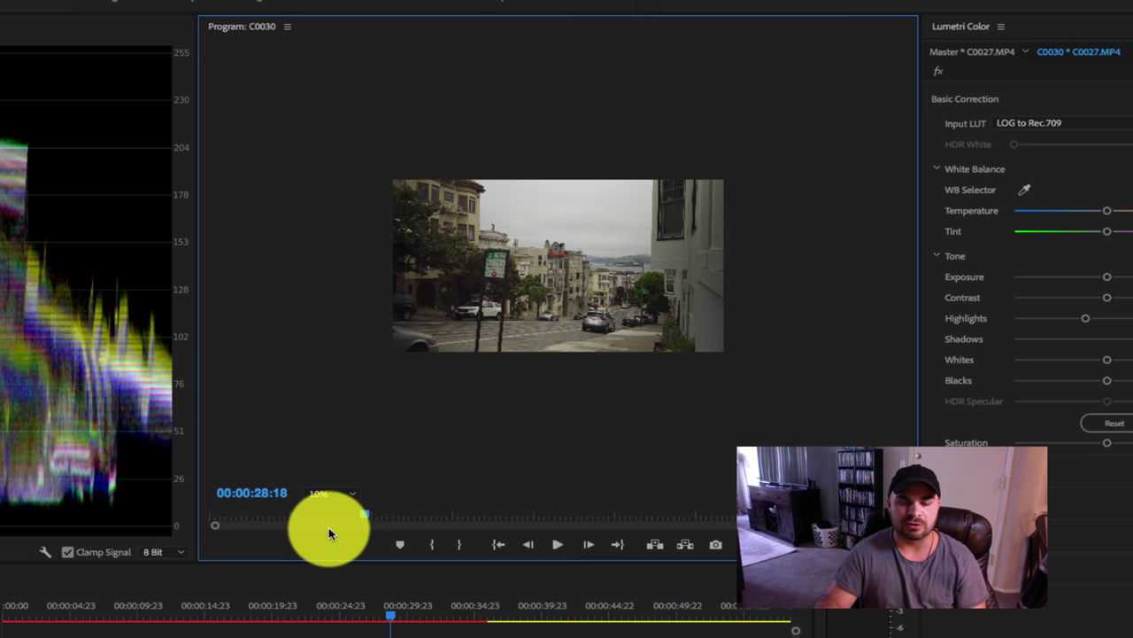
left_click(329, 493)
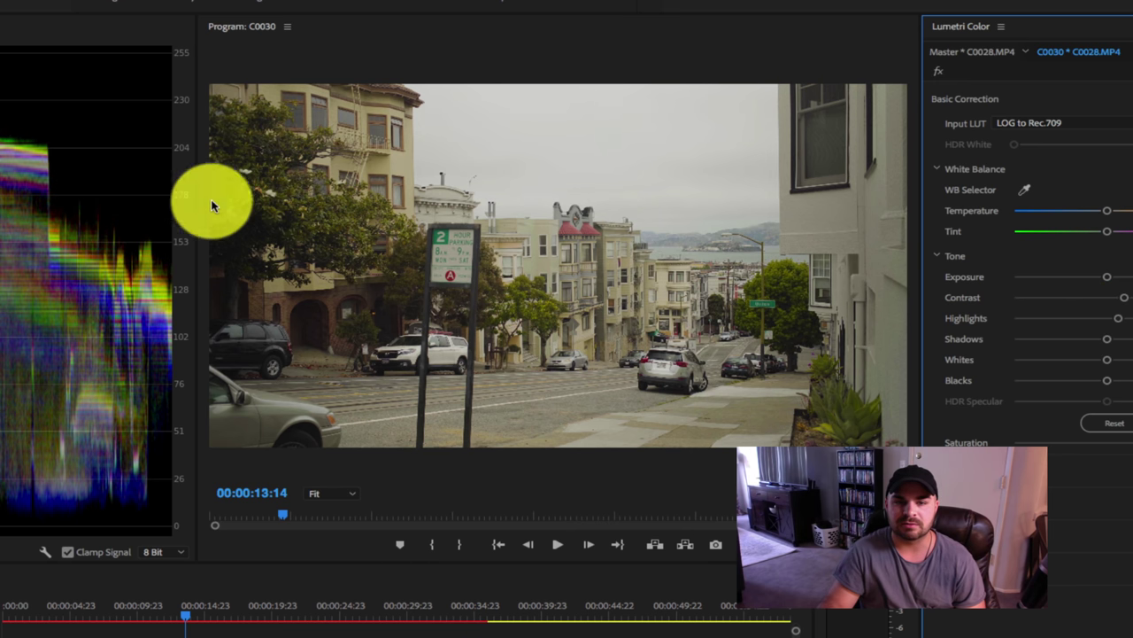
left_click(409, 617)
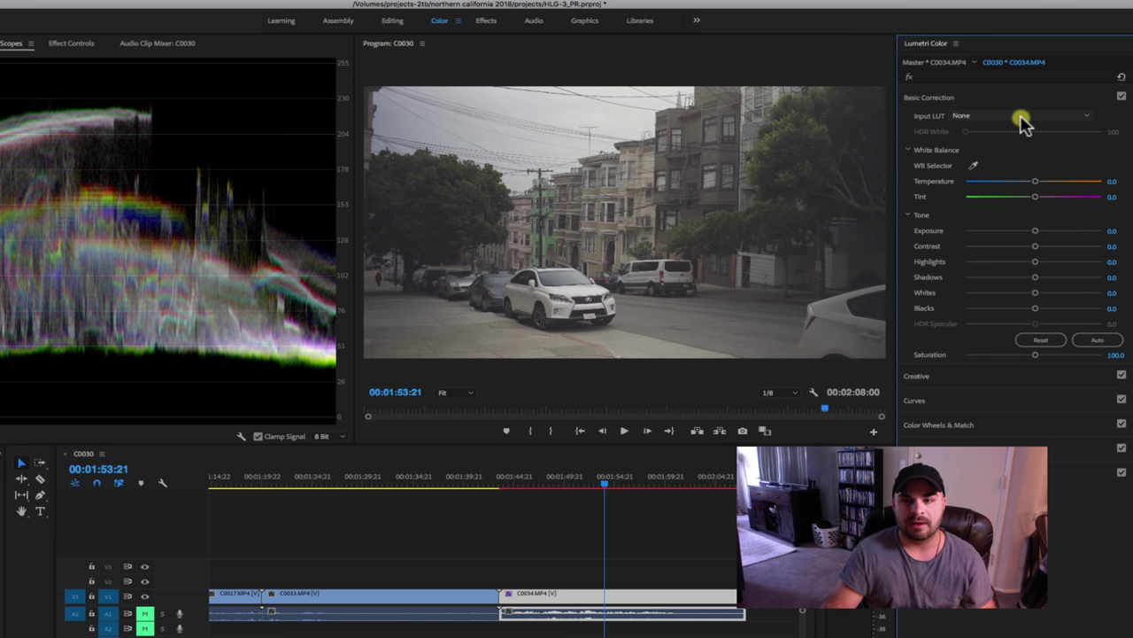
Step: Browse for an input LUT for C0034 and search the computer for 'impulz'
left_click(1021, 121)
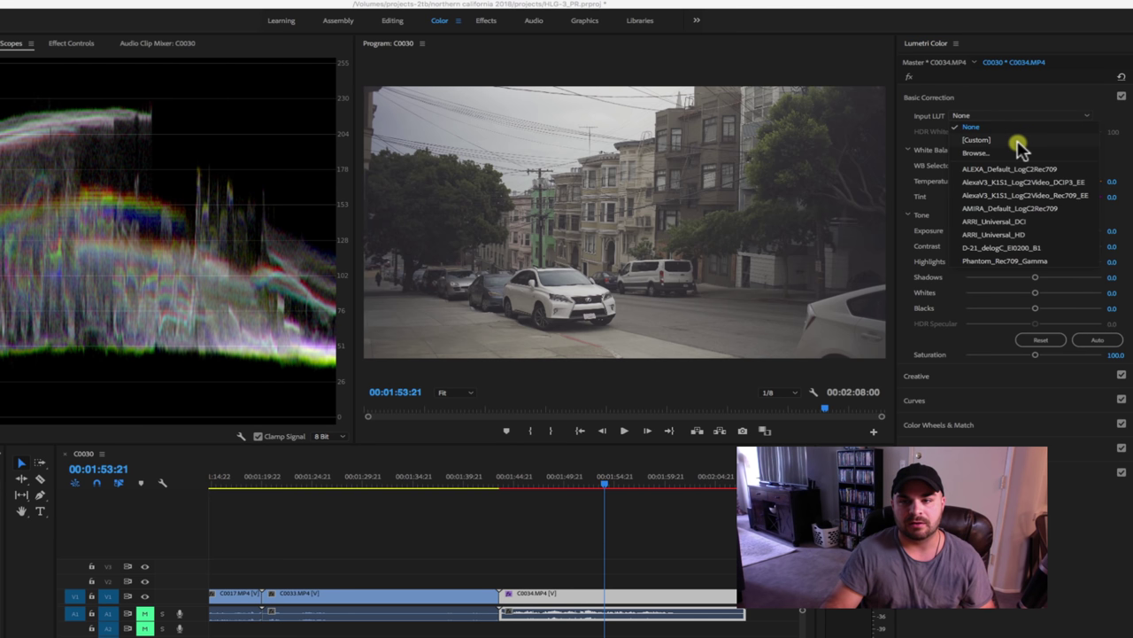
left_click(1012, 158)
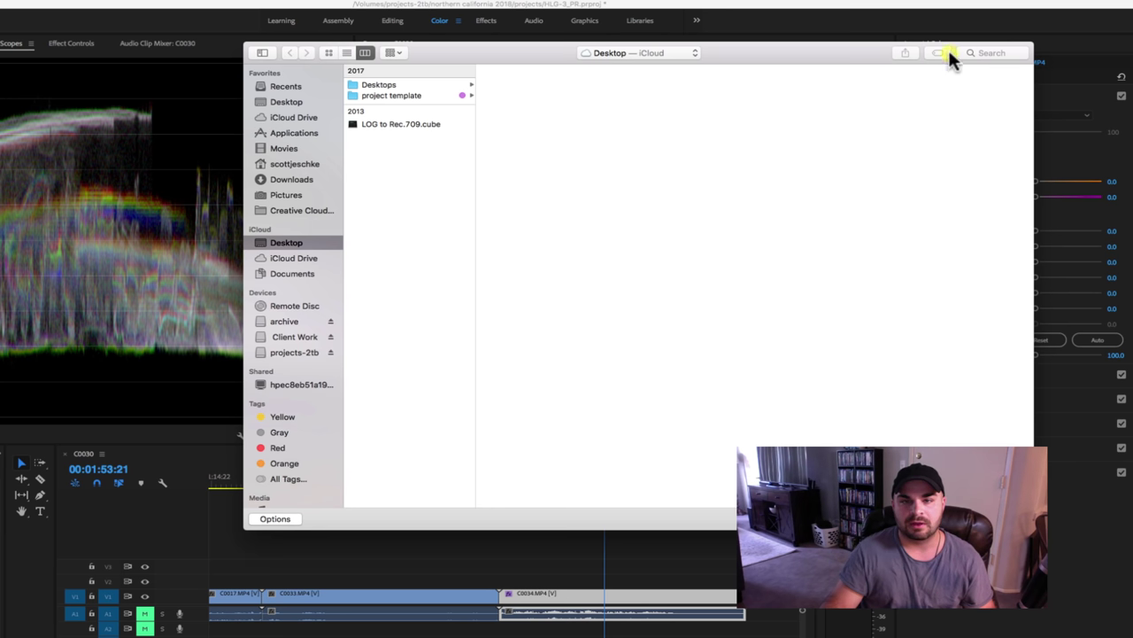
left_click(997, 53)
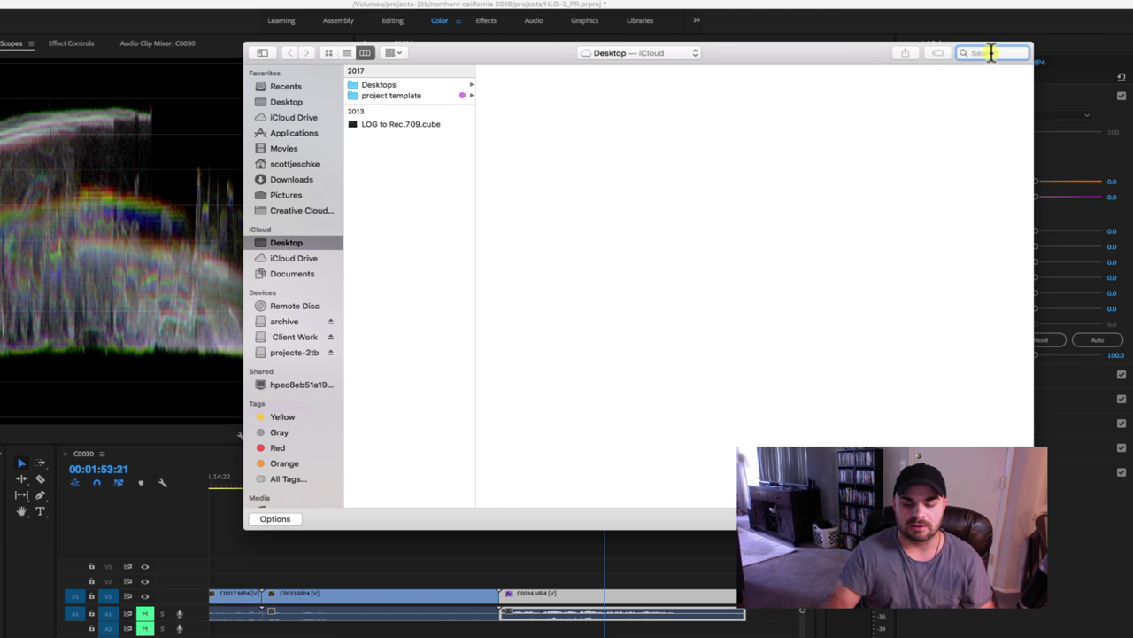
type("impul")
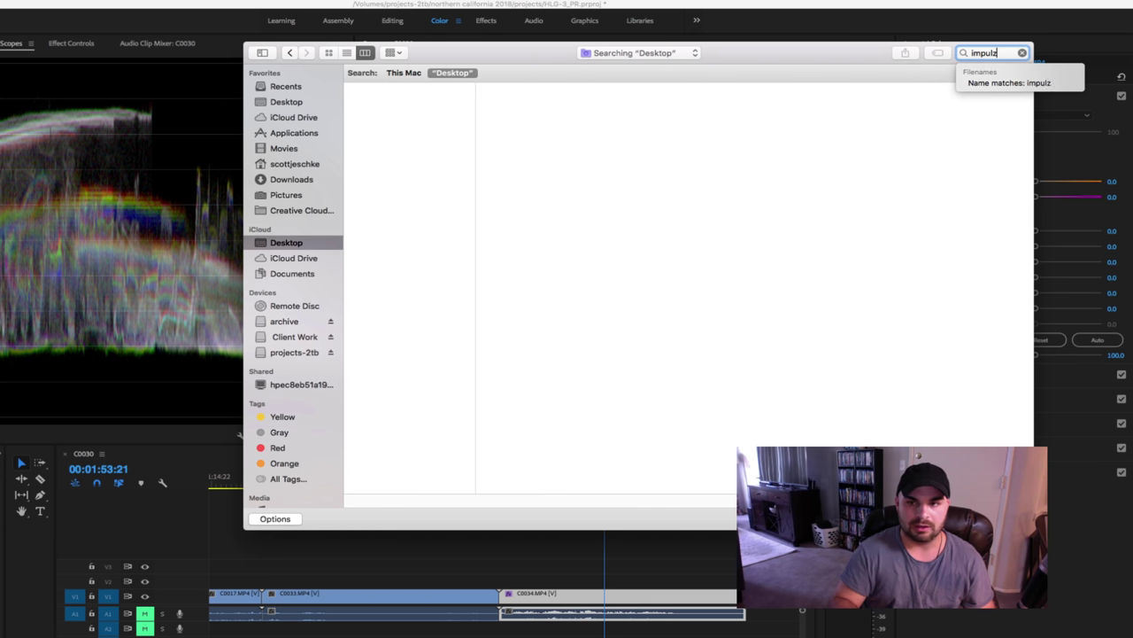
type("z")
key("Return")
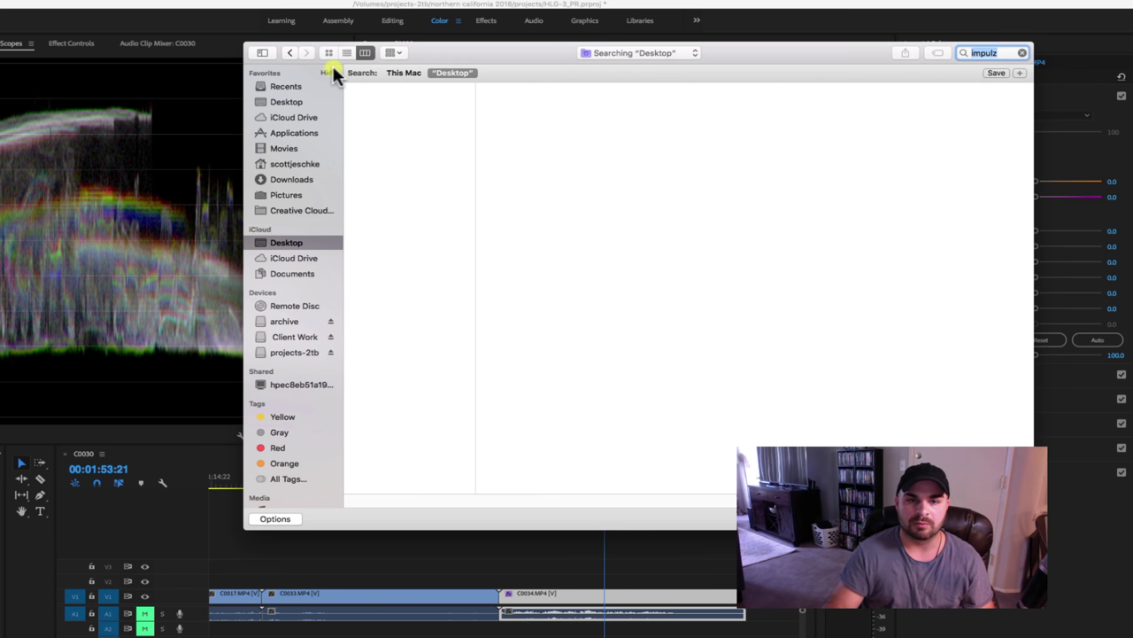
Step: Load LOG_Kodak Vis3 500T 5219 (NEG)_CIN.cube from ImpulZ > LOG Generic as the input LUT
left_click(398, 72)
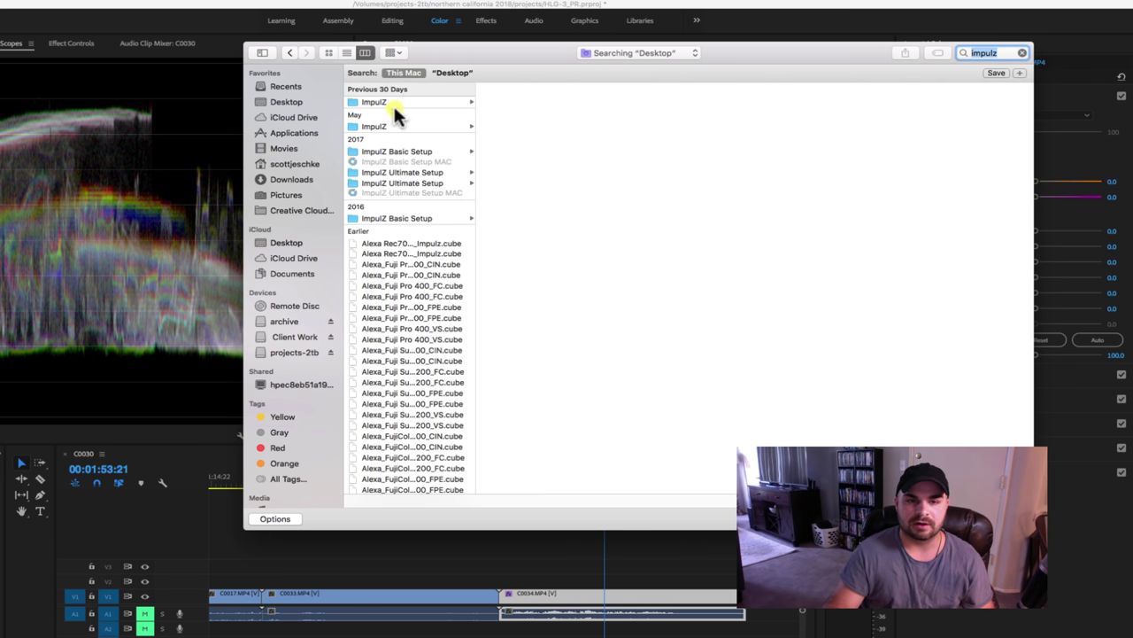
left_click(389, 101)
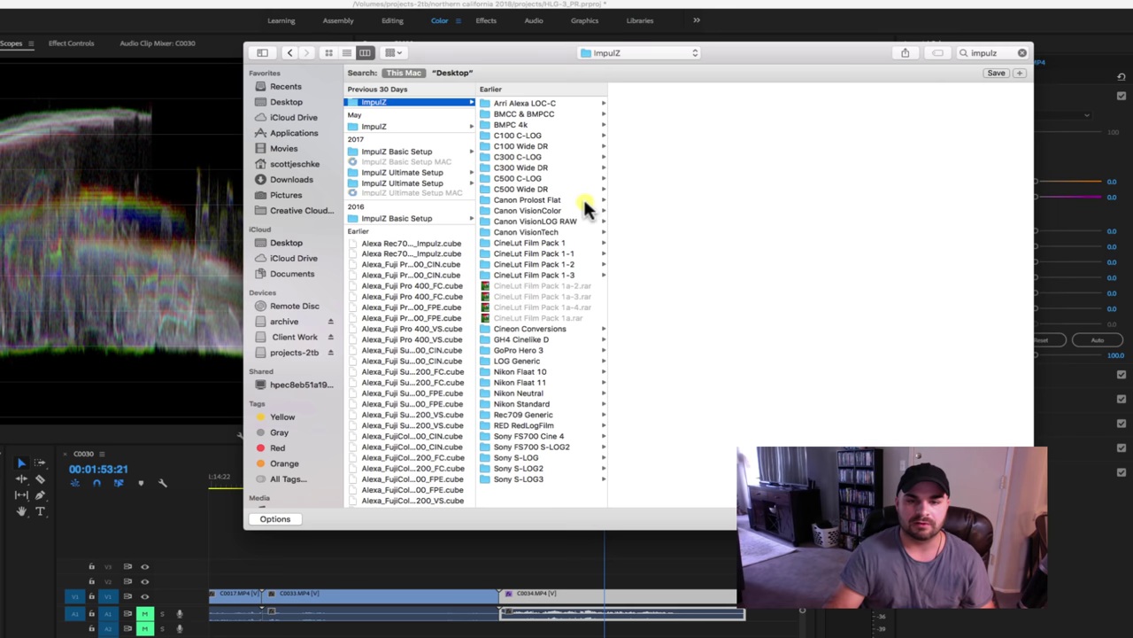
left_click(517, 361)
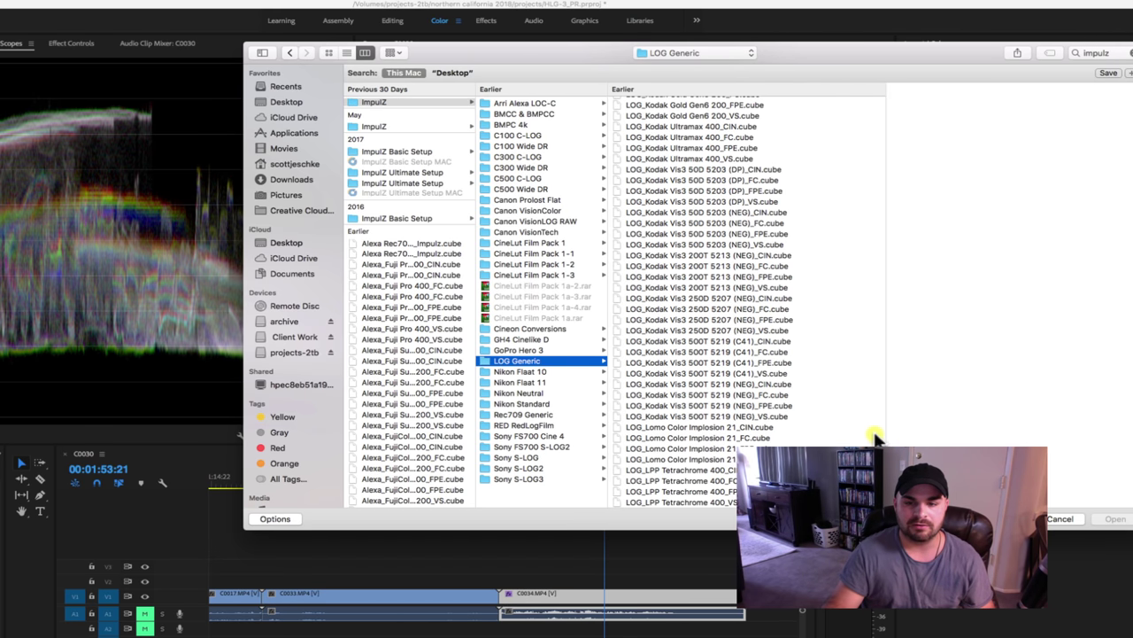
left_click(676, 386)
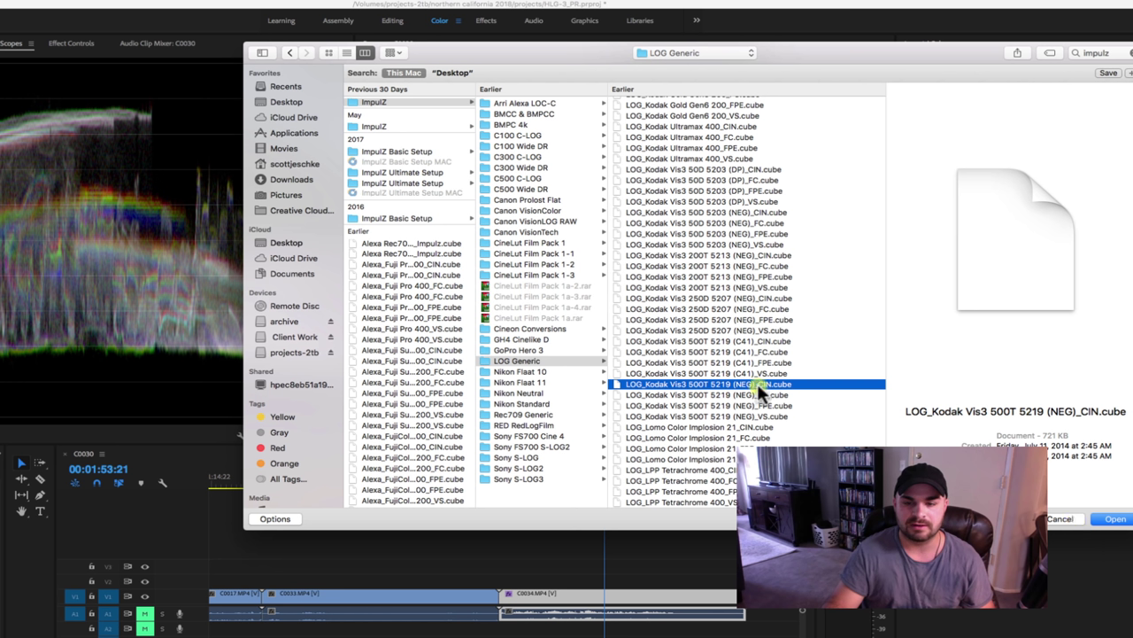
left_click(1112, 521)
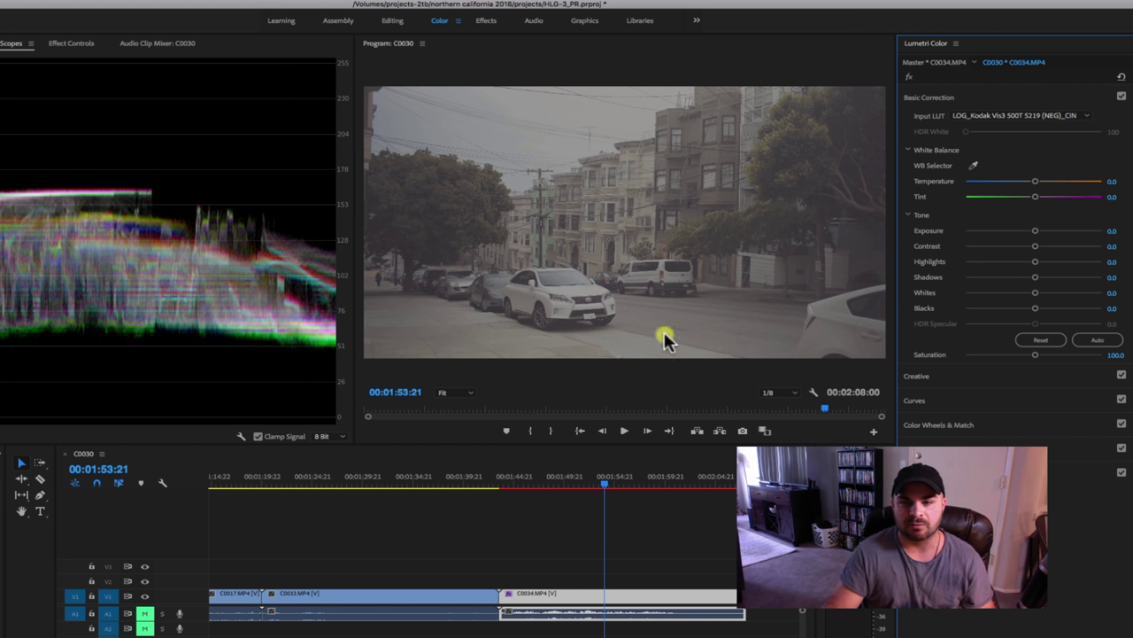
left_click(949, 377)
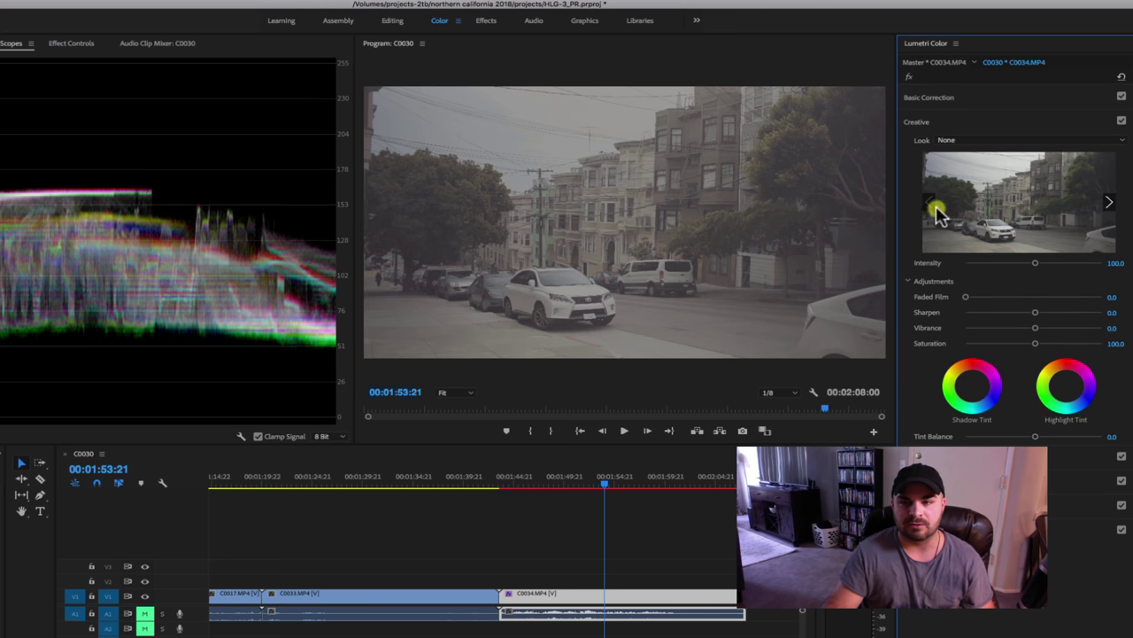
Step: Load Cineon to Kodak 2383 FPE (D60)_Impulz.cube from ImpulZ > Cineon Conversions as C0034's Creative Look
left_click(1097, 144)
left_click(984, 143)
left_click(984, 144)
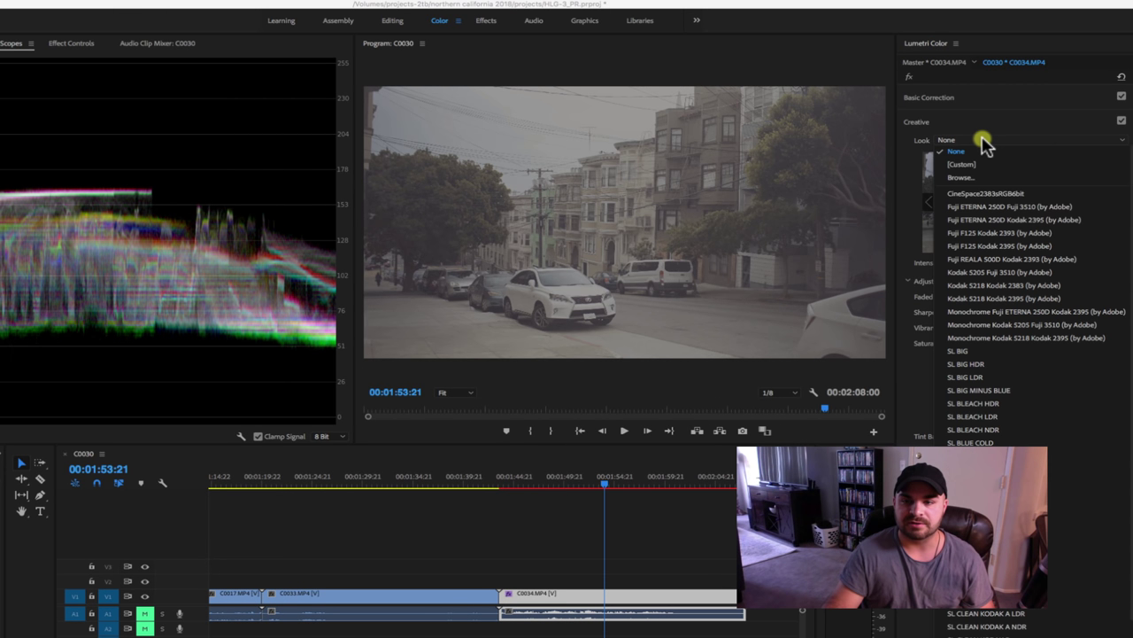
left_click(967, 170)
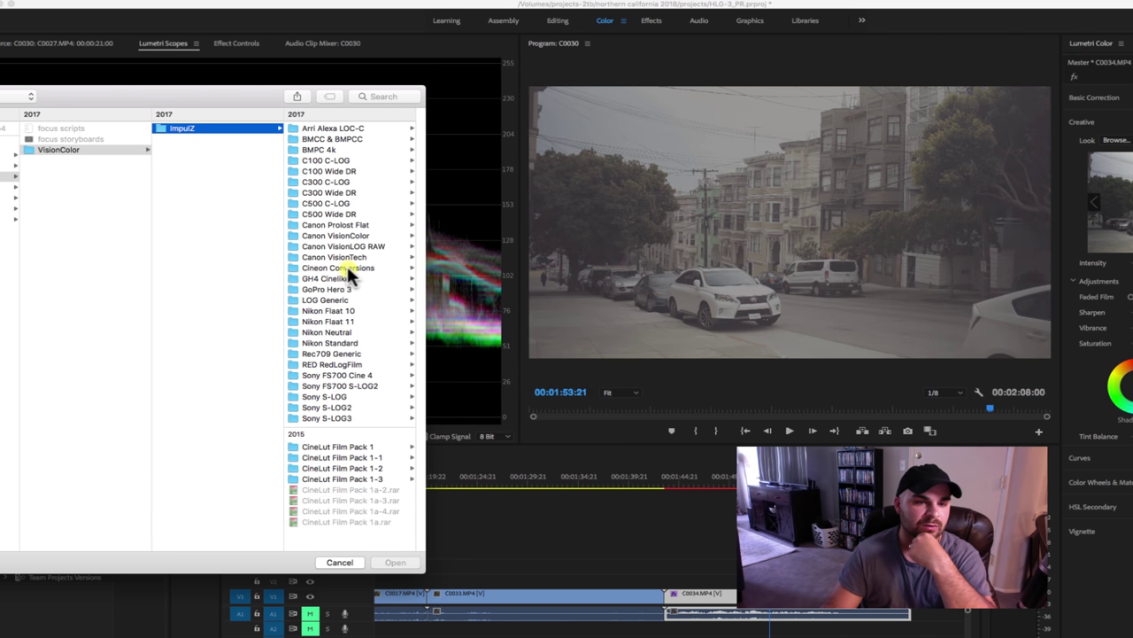
left_click(182, 268)
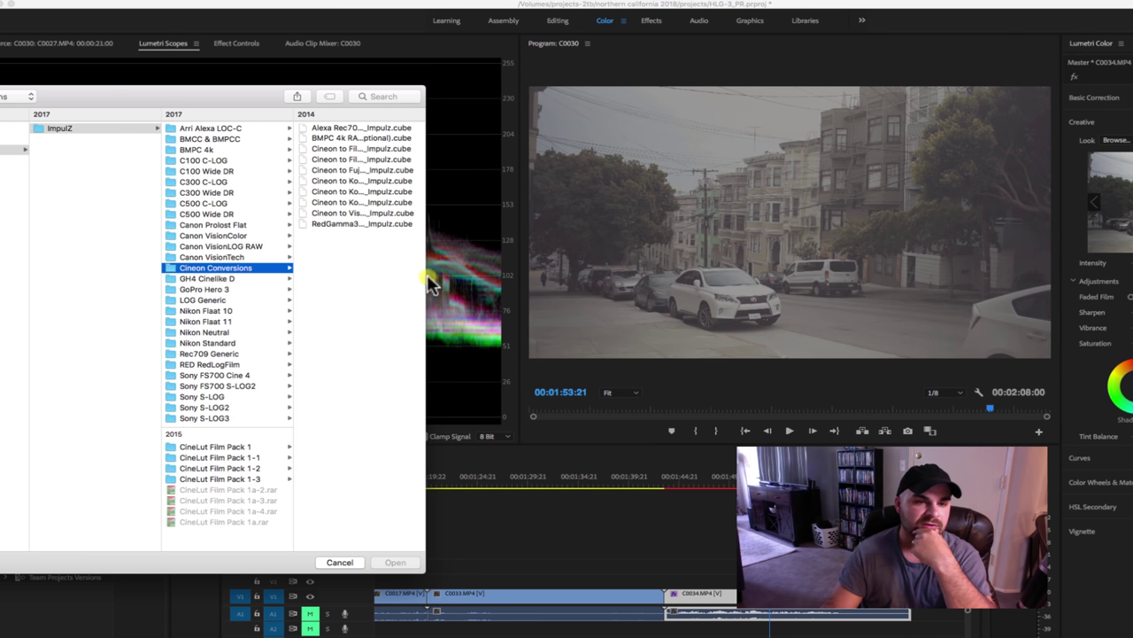
left_click_drag(425, 273, 688, 278)
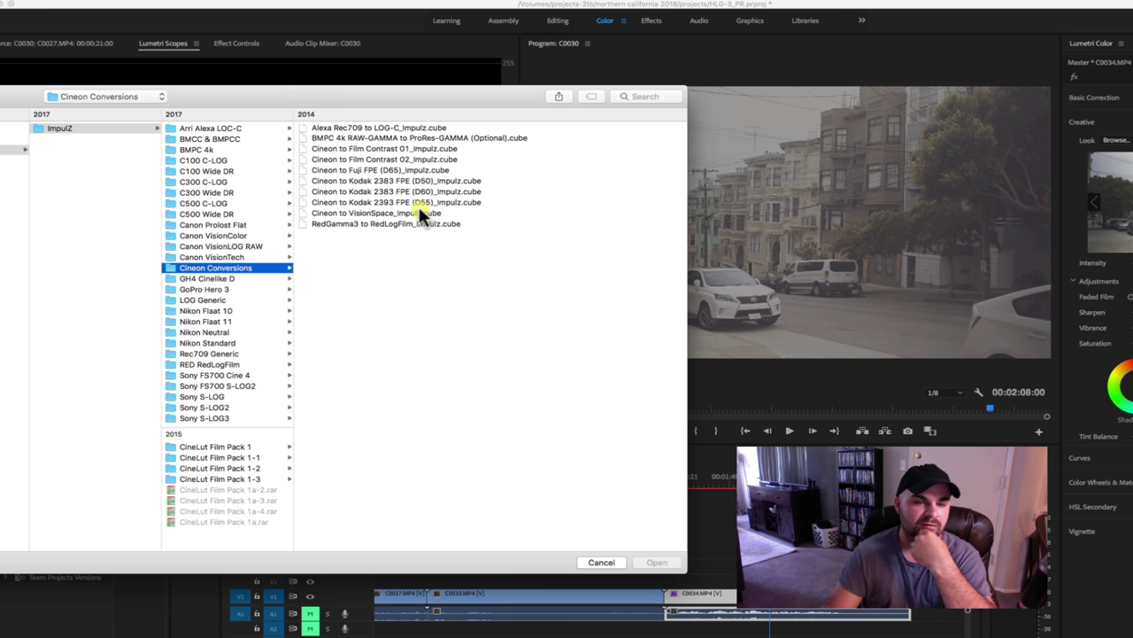
left_click(375, 191)
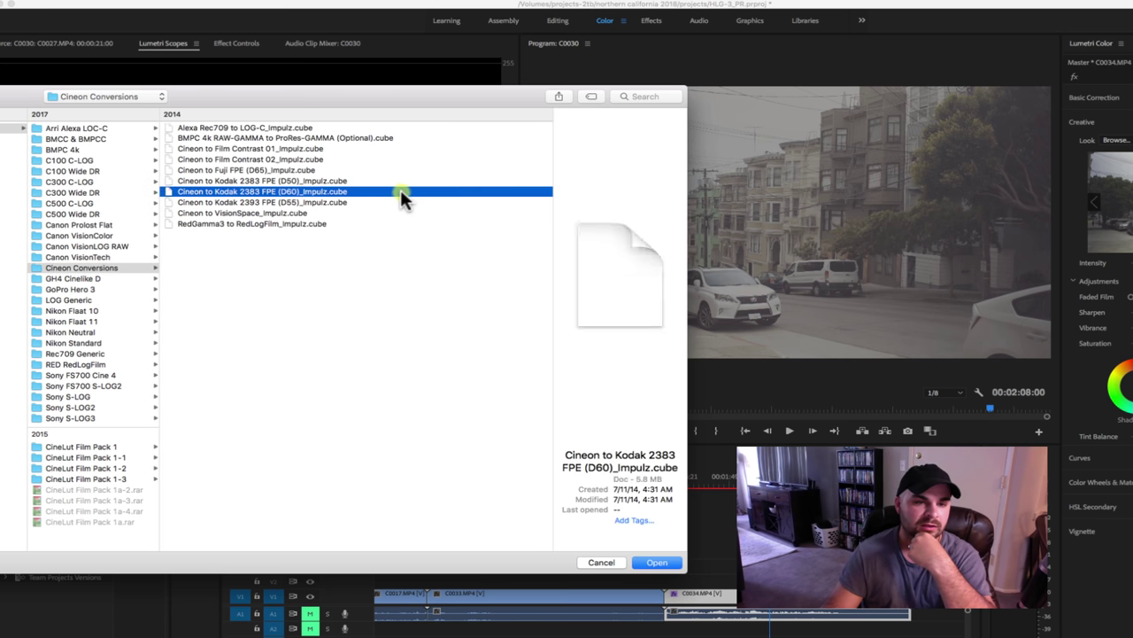
left_click(653, 563)
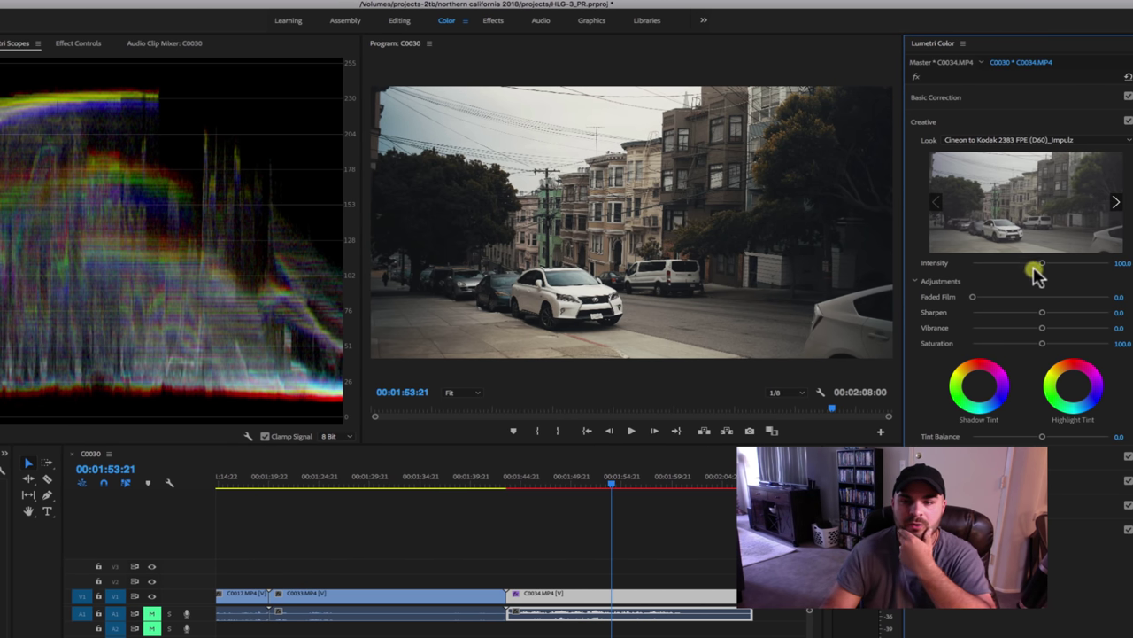
Step: Set Intensity 82.1, Vibrance 34.9, Temperature 5.7, Saturation 126.4 and Highlights -1.9 on C0034
left_click_drag(1034, 270, 1030, 270)
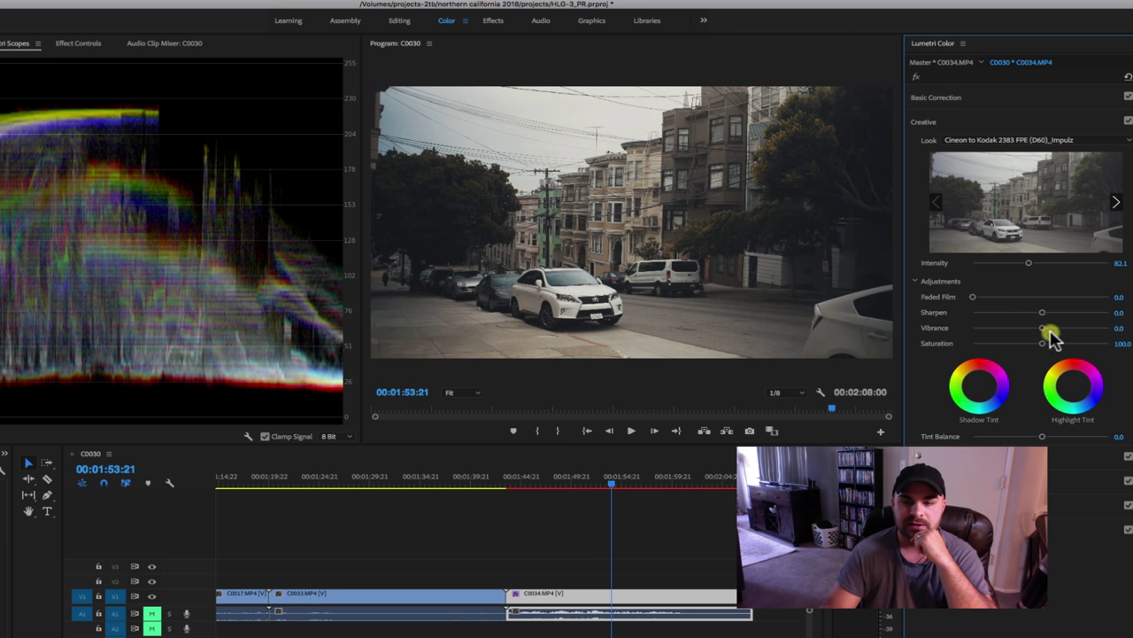
left_click_drag(1047, 333, 1052, 332)
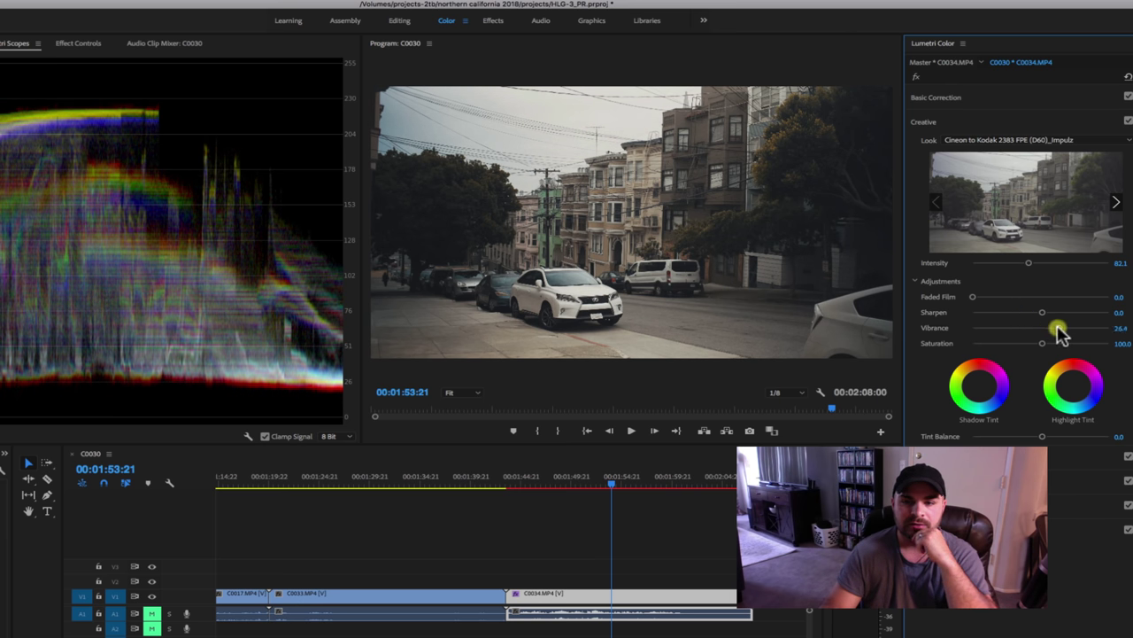
left_click(935, 99)
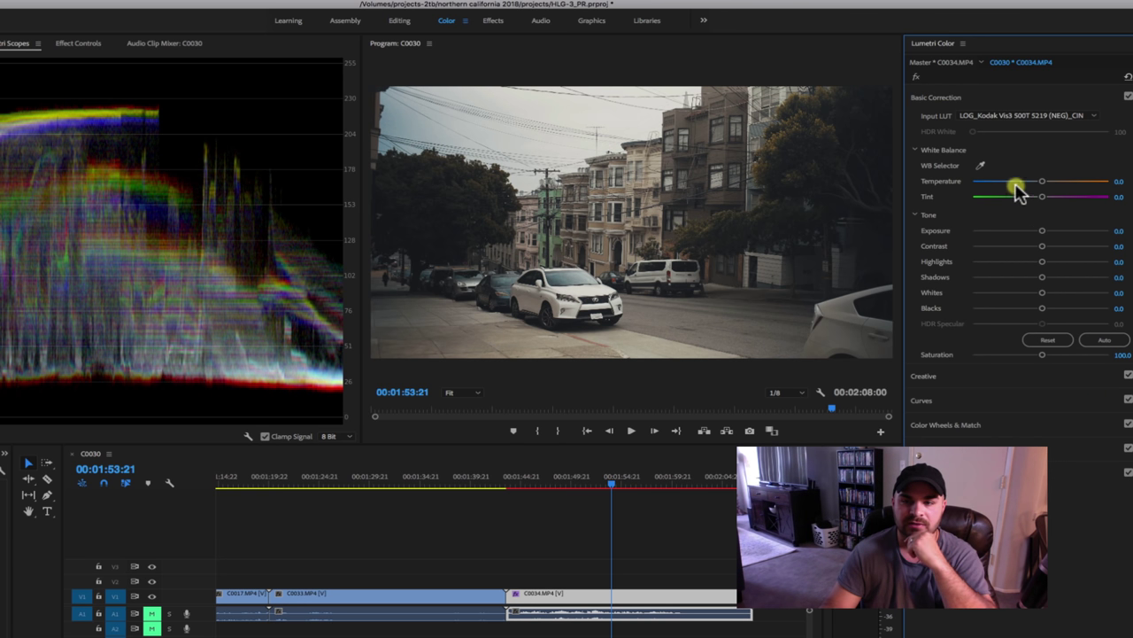
left_click_drag(1045, 188, 1058, 187)
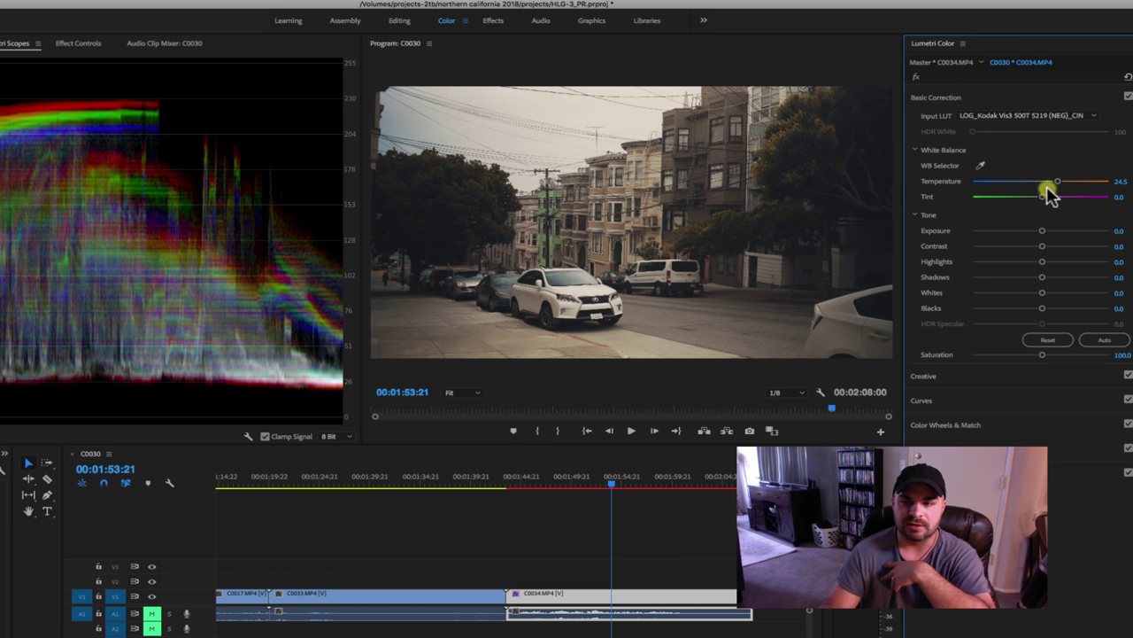
left_click_drag(1057, 182, 1043, 184)
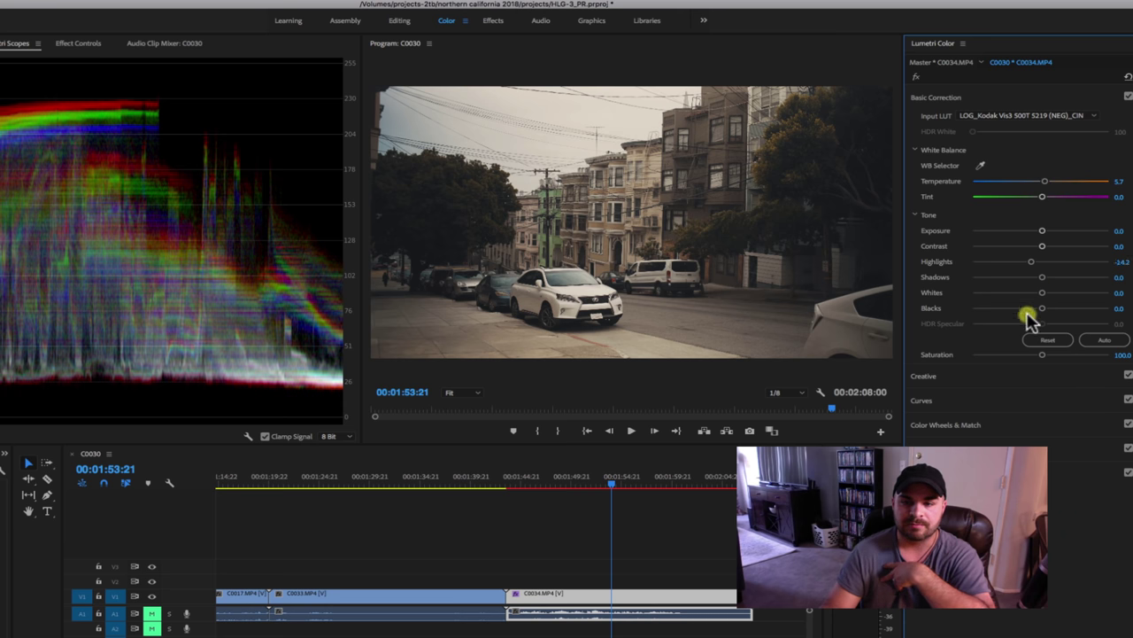
left_click_drag(1041, 356, 1060, 358)
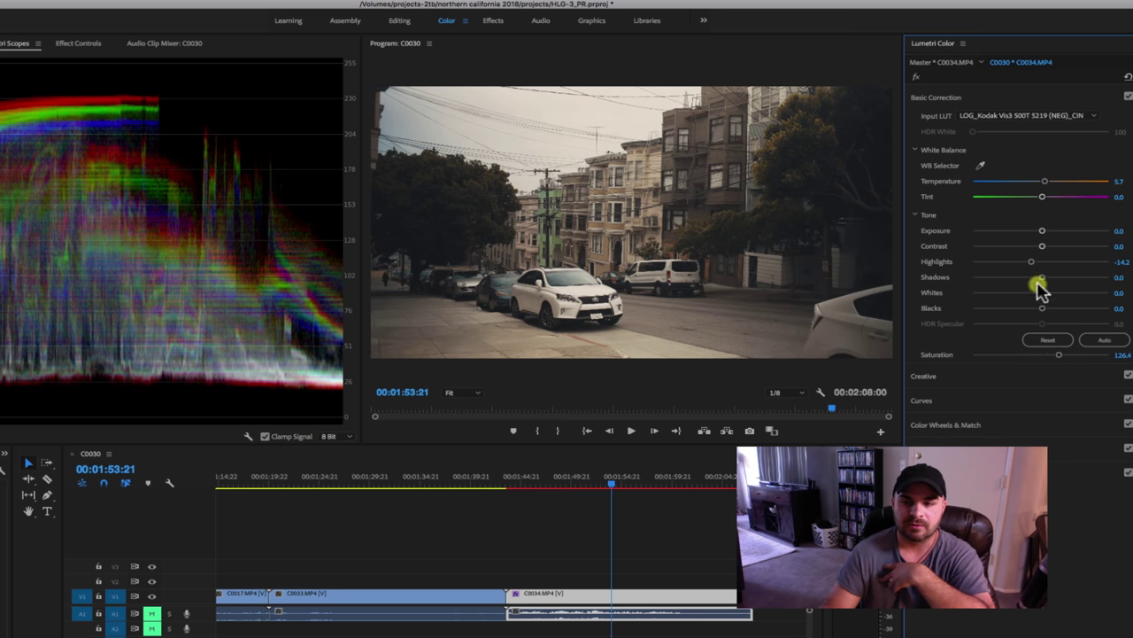
left_click_drag(1031, 262, 1041, 266)
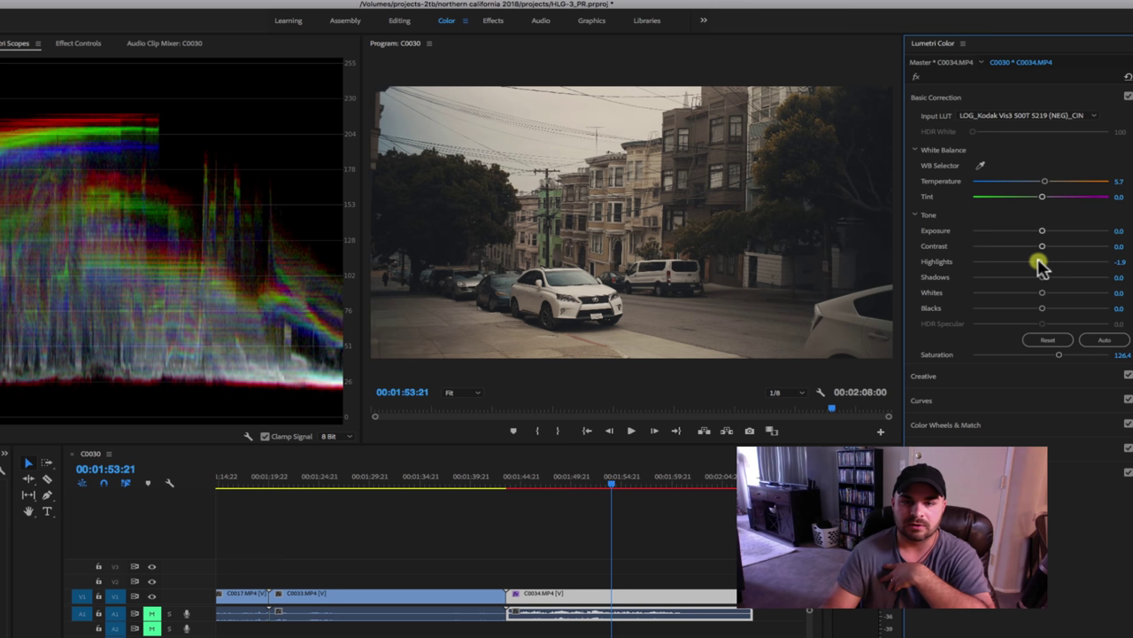